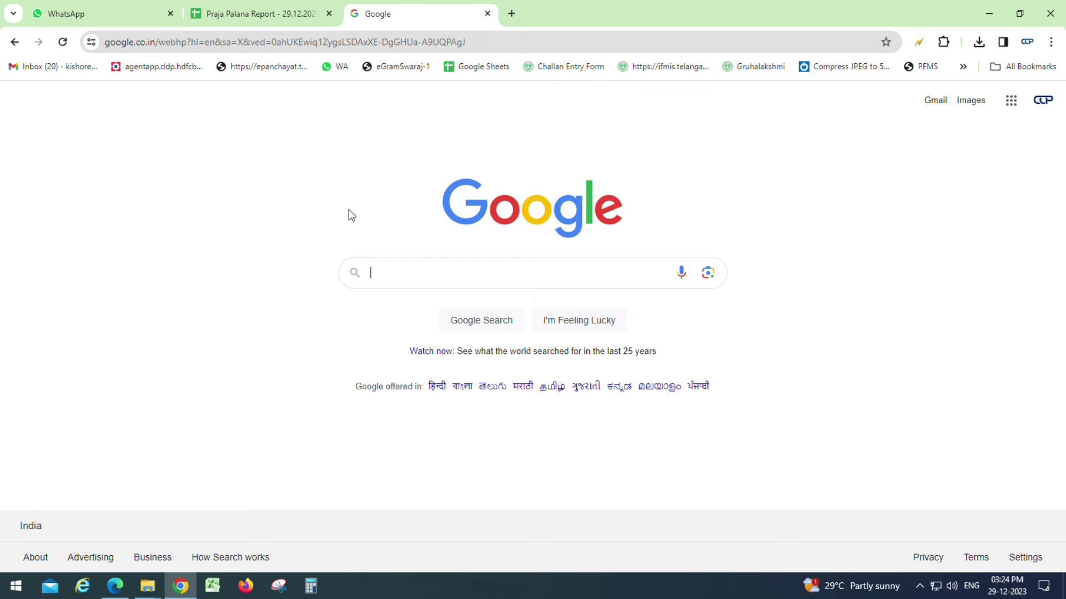
# Step: Search Google for 'sbi online' and open the State Bank of India site at onlinesbi.sbi
pyautogui.write('sbi')
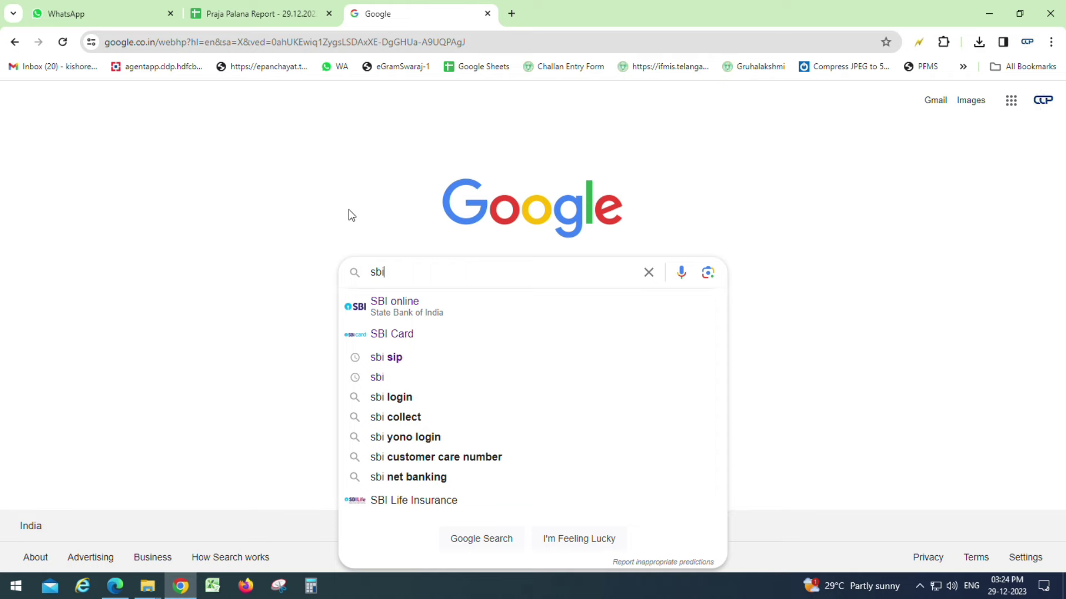
pyautogui.write(' online')
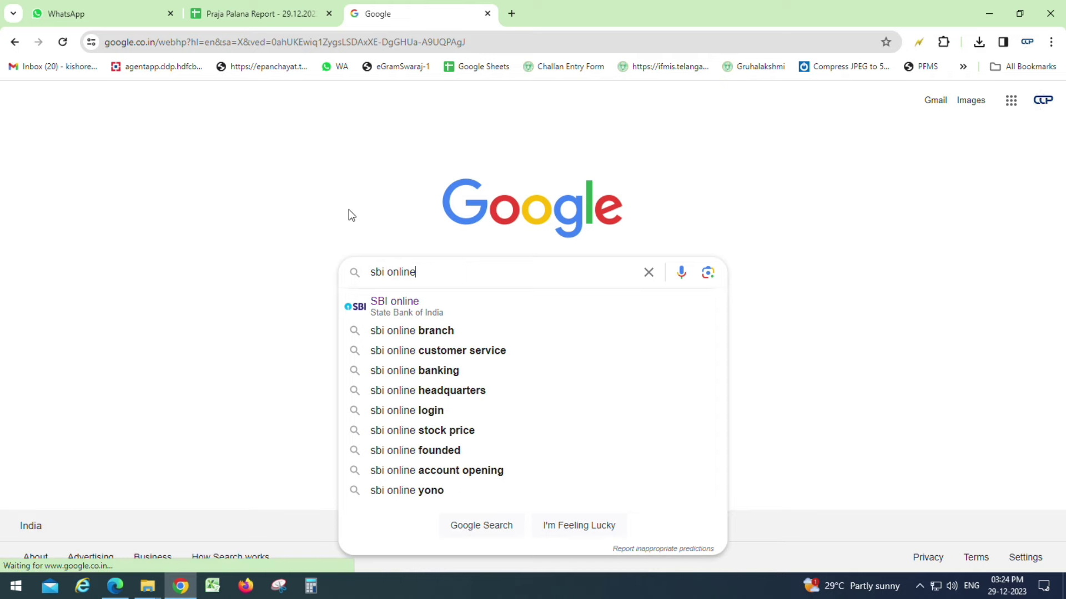
pyautogui.click(228, 240)
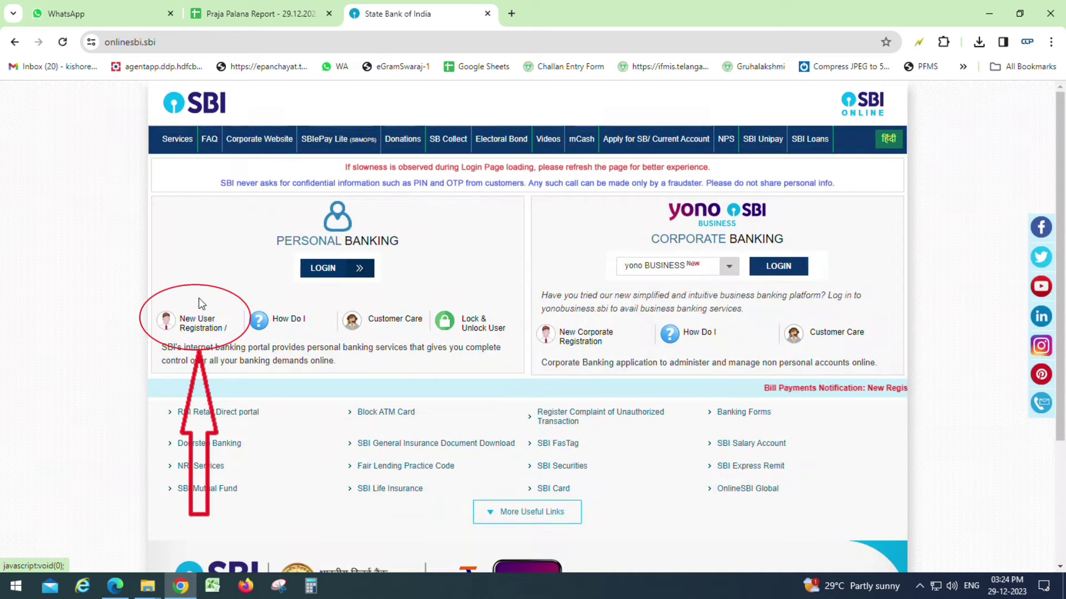
# Step: Start a retail New User Registration on OnlineSBI and keep New User Registration as the type
pyautogui.click(196, 321)
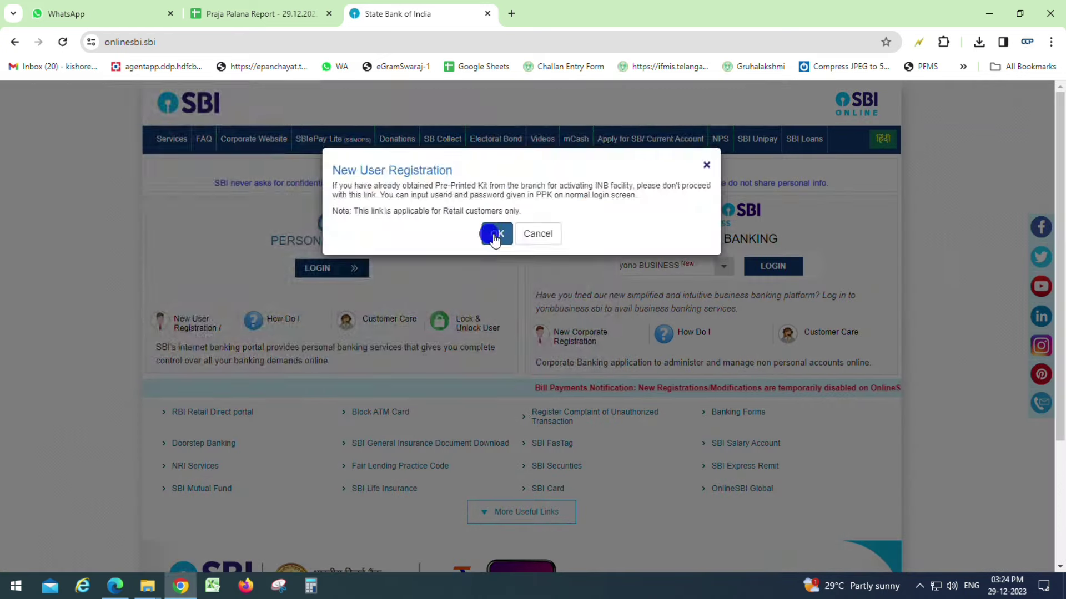
pyautogui.click(494, 233)
pyautogui.click(570, 12)
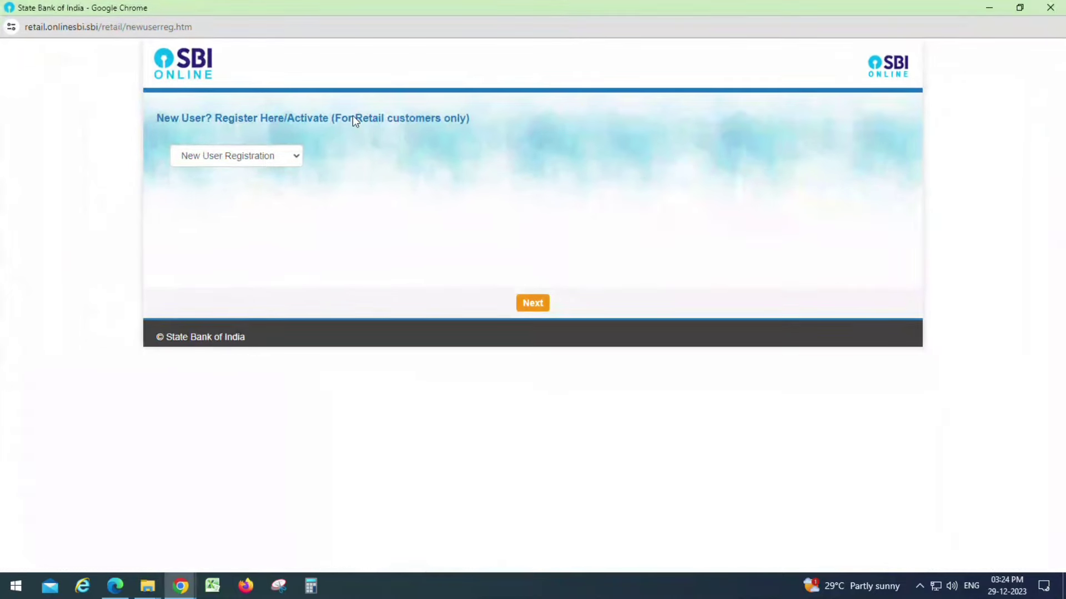
pyautogui.click(262, 155)
pyautogui.click(209, 165)
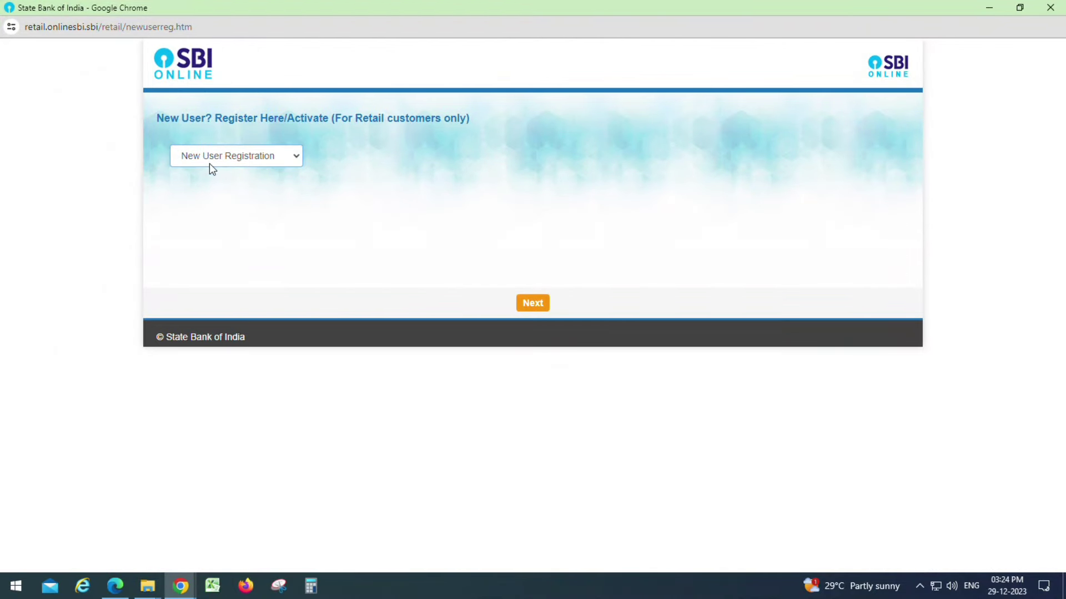
# Step: Fill in the account number, CIF number, branch code and country on the registration form
pyautogui.click(531, 303)
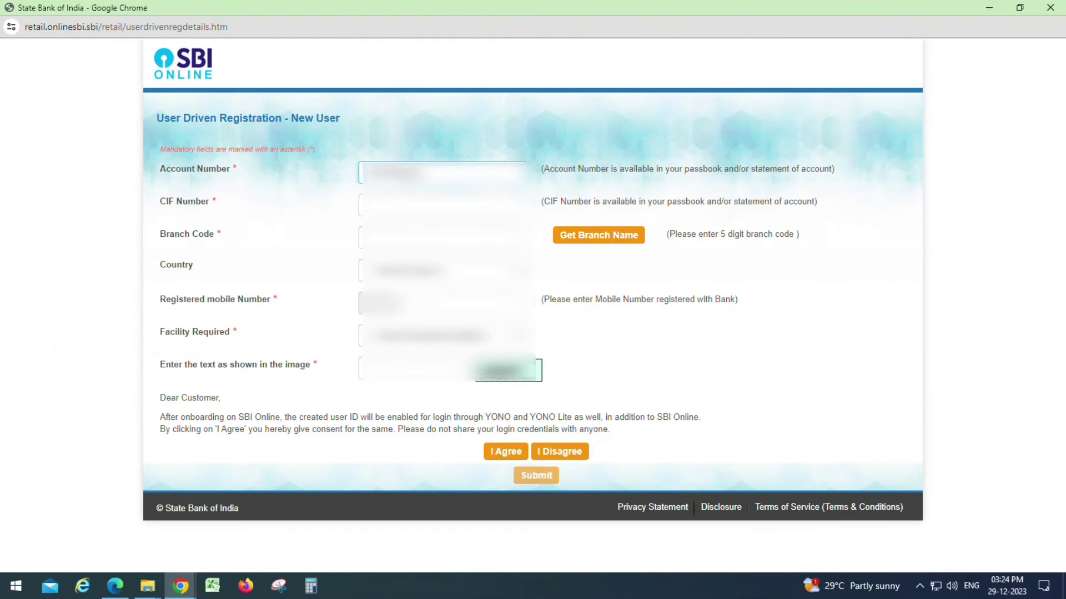
pyautogui.click(389, 205)
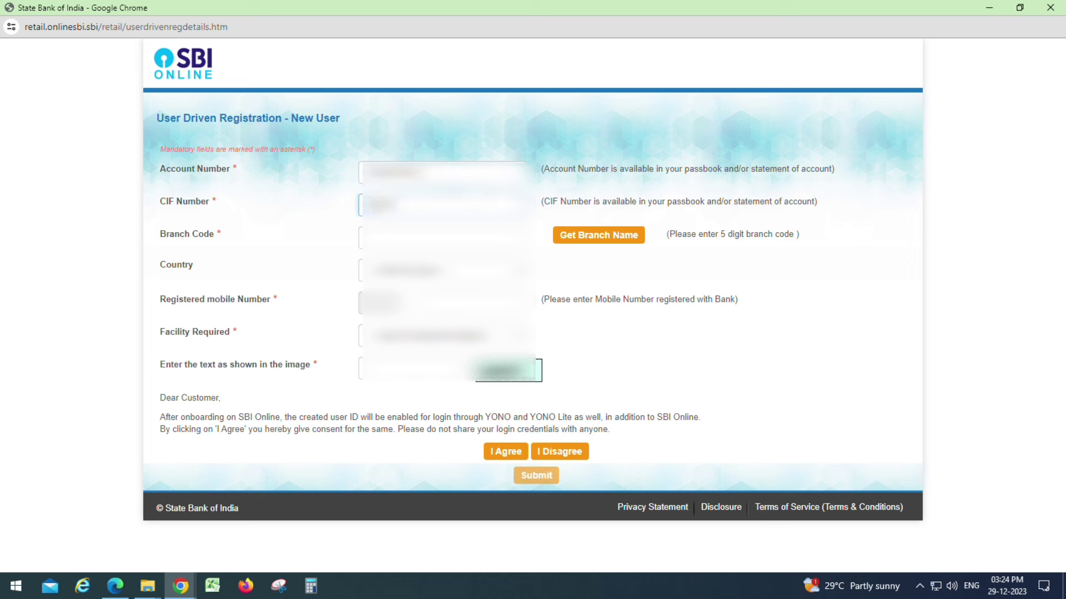
pyautogui.click(389, 237)
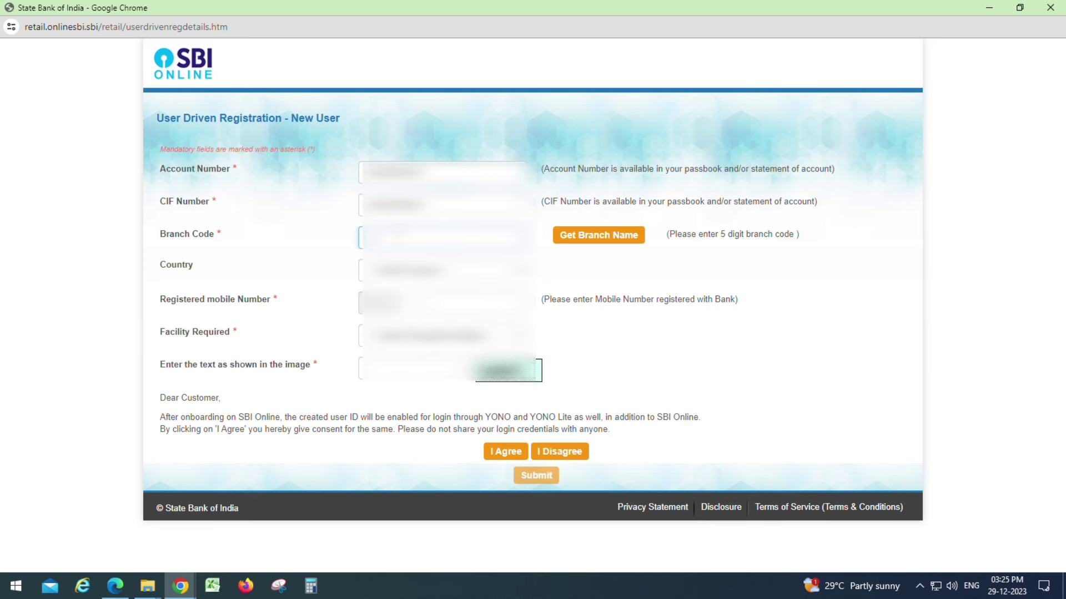
pyautogui.click(444, 270)
pyautogui.click(444, 285)
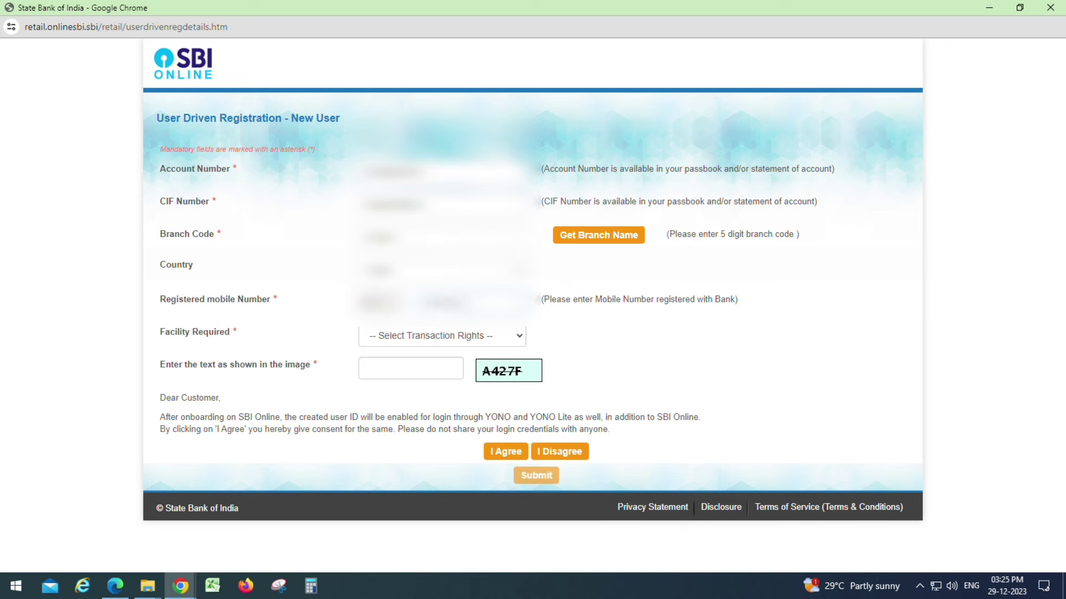
# Step: Choose Full Transaction Rights as the facility, enter the image text and accept the terms
pyautogui.click(460, 336)
pyautogui.click(461, 362)
pyautogui.click(492, 298)
pyautogui.click(387, 364)
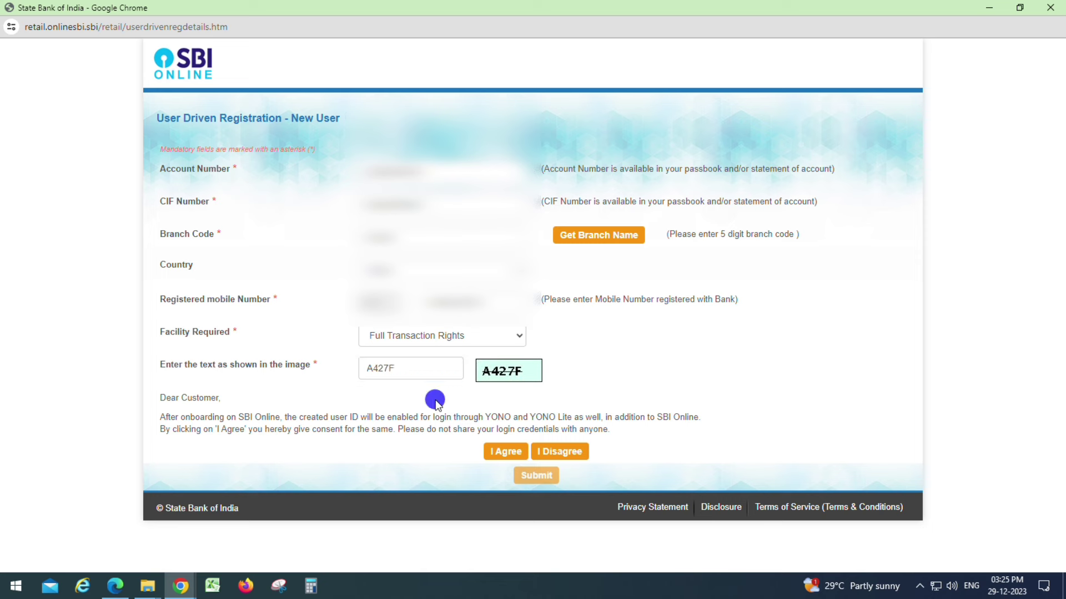
pyautogui.click(505, 451)
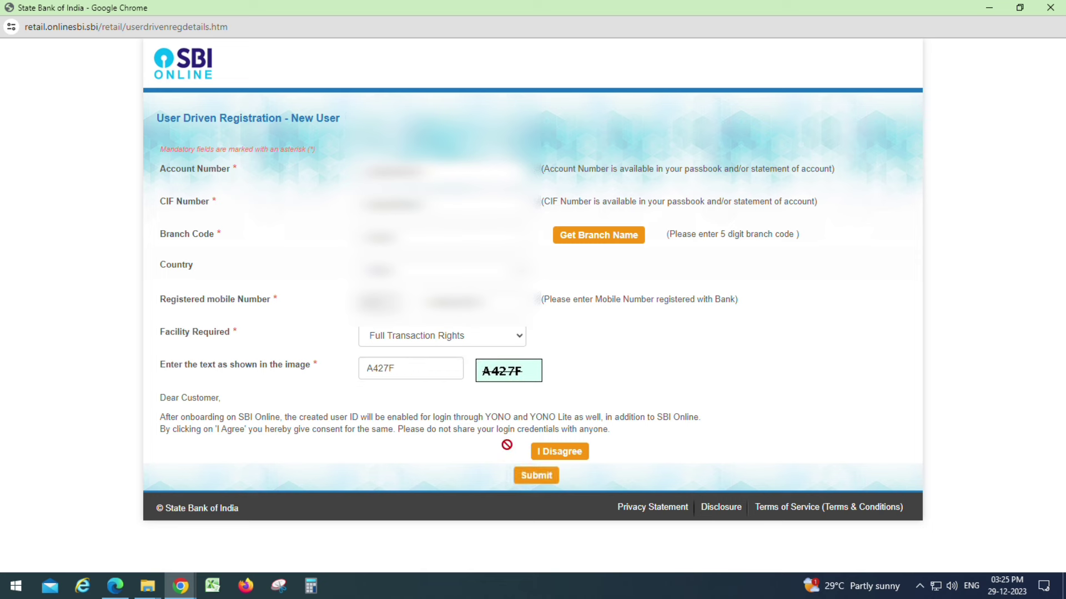
# Step: Submit the registration details and confirm them with the one time password
pyautogui.click(538, 474)
pyautogui.click(408, 182)
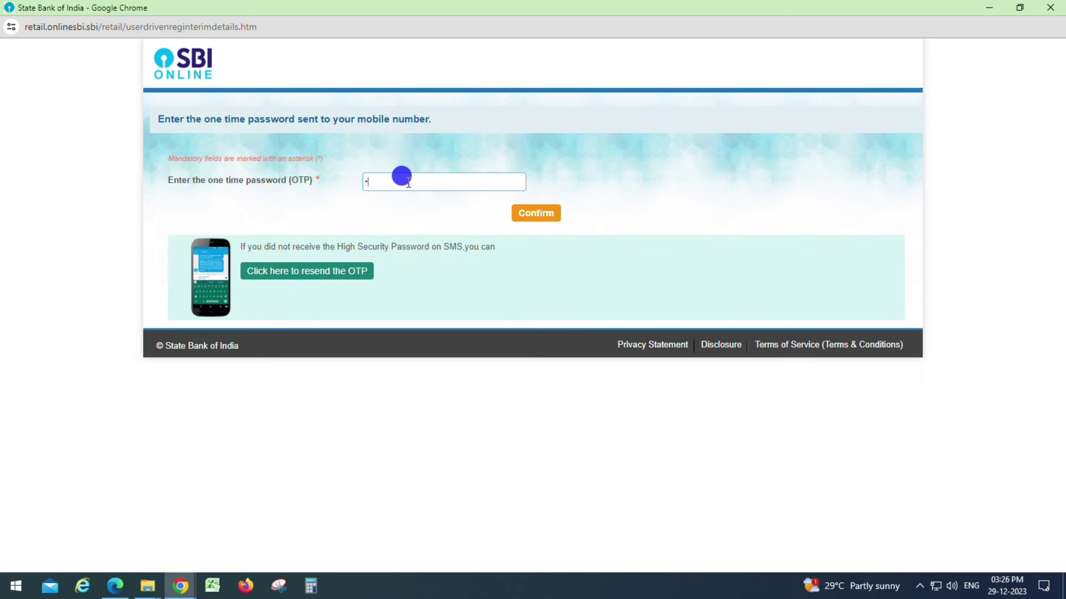
pyautogui.click(527, 212)
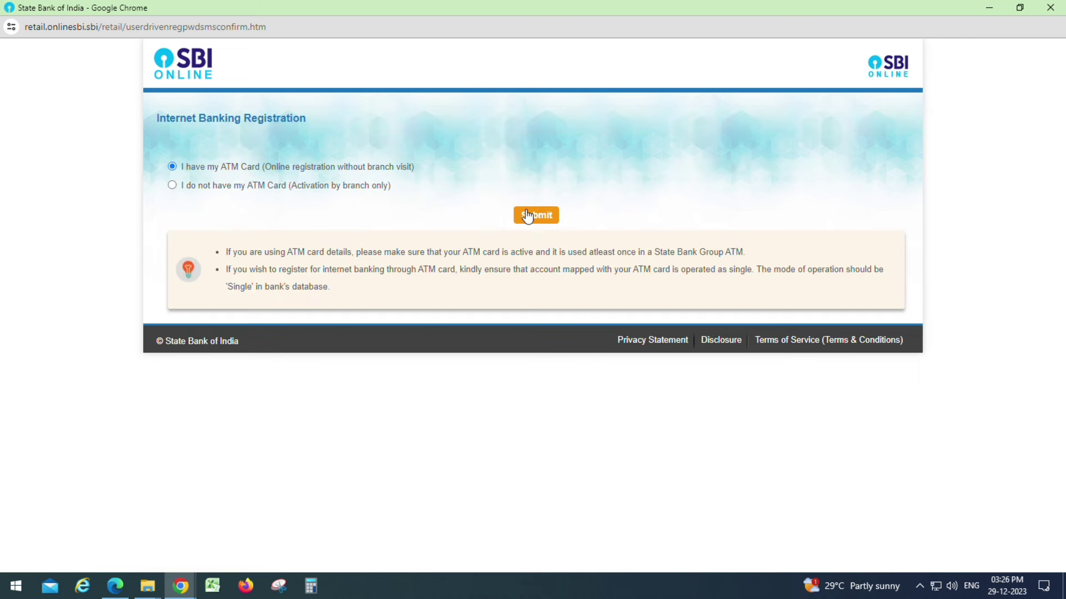
# Step: Validate registration with the ATM card by selecting the active debit card and entering its details and captcha
pyautogui.click(538, 216)
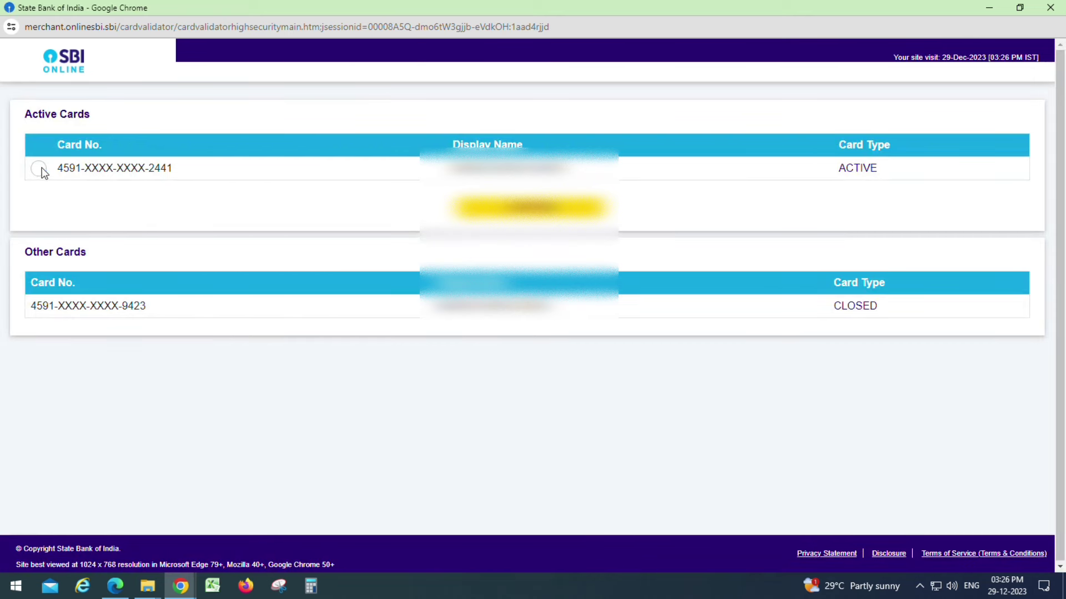
pyautogui.click(39, 168)
pyautogui.click(530, 207)
pyautogui.click(395, 329)
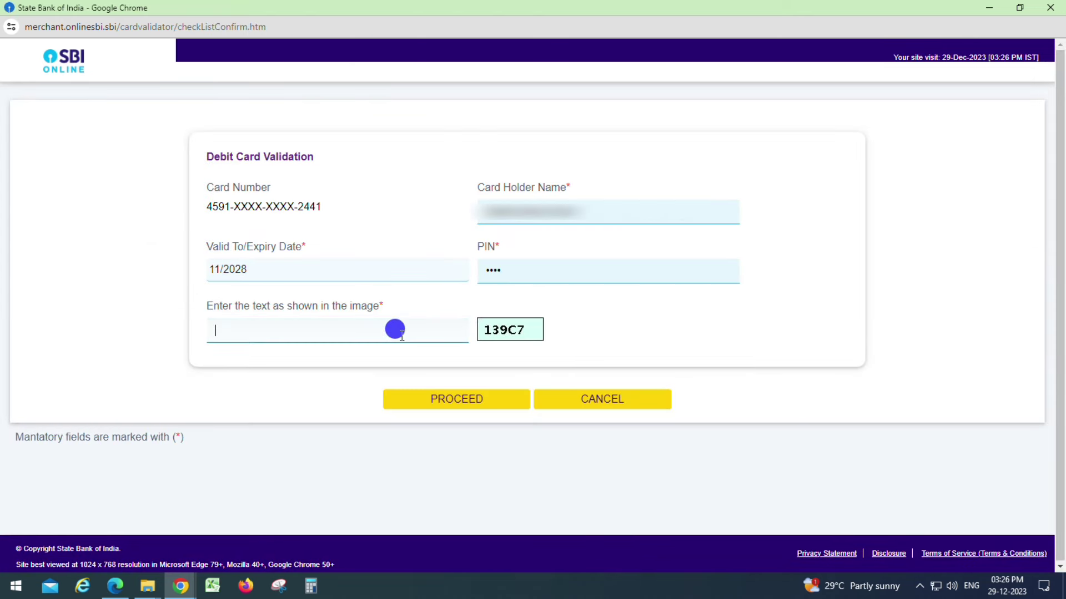
pyautogui.write('139C7')
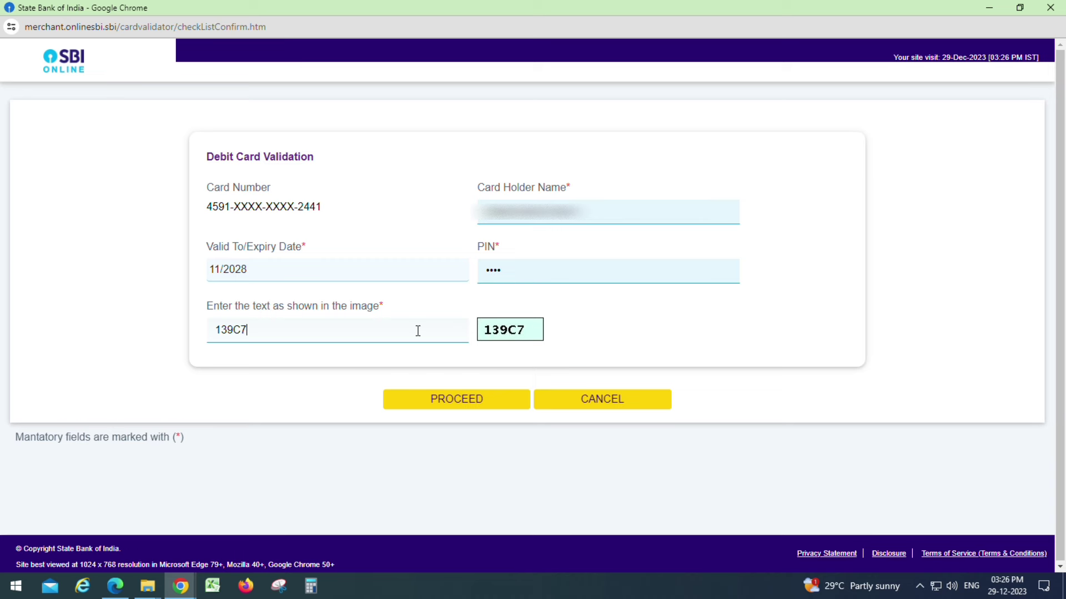
pyautogui.click(474, 402)
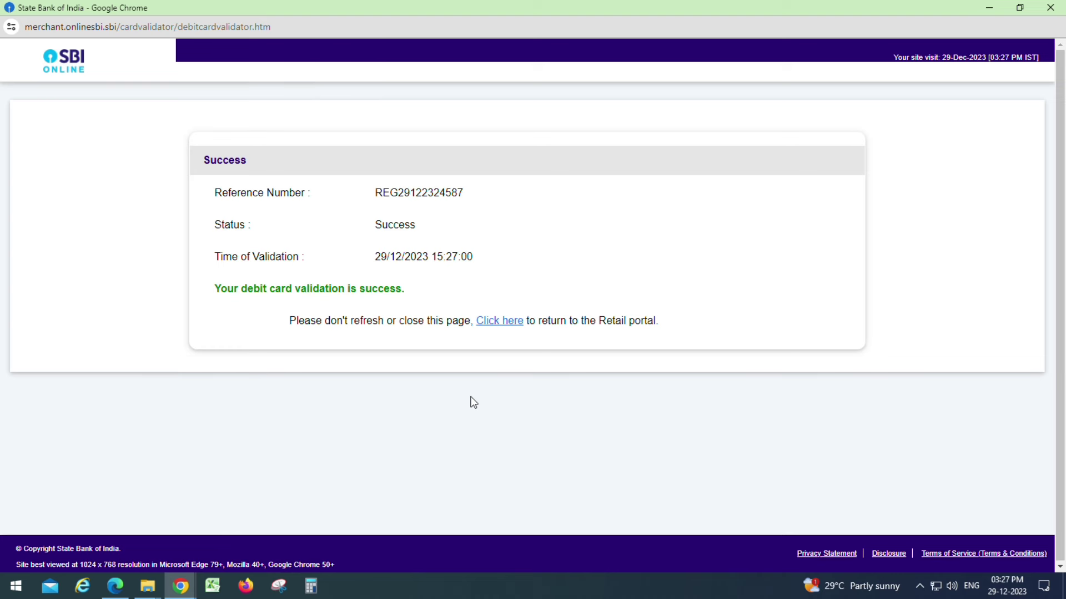
# Step: Choose an available login username, submit the internet banking passwords, and close the success message
pyautogui.click(499, 321)
pyautogui.click(433, 195)
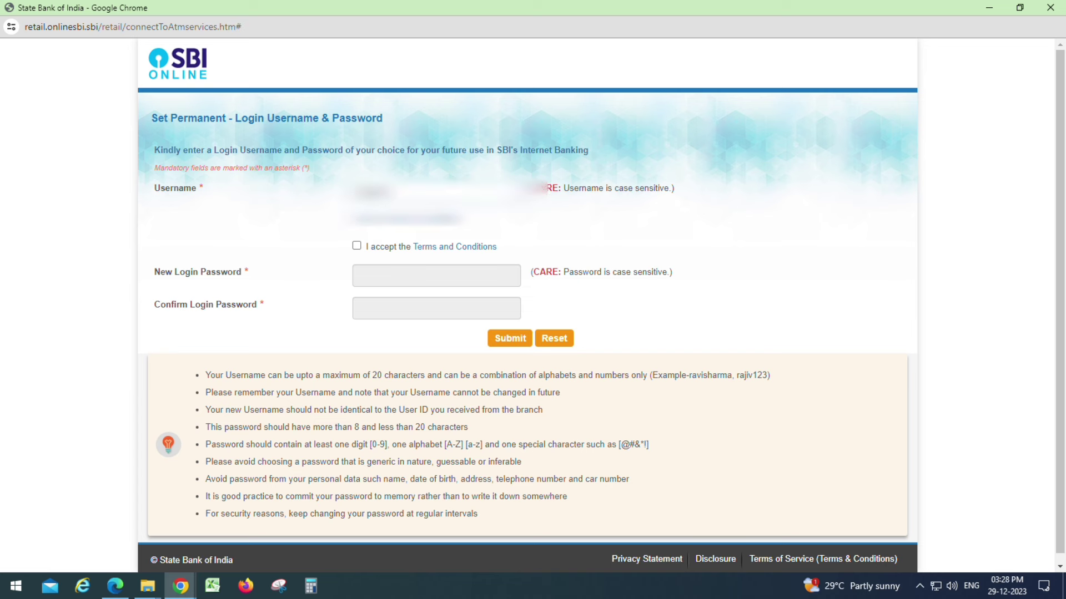
pyautogui.click(433, 220)
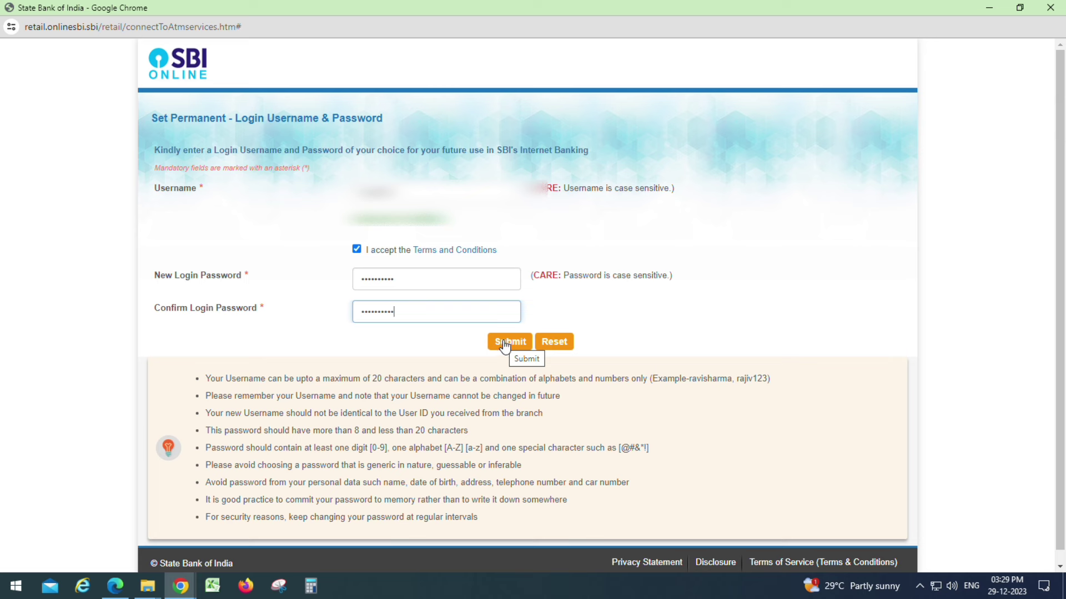
pyautogui.click(504, 341)
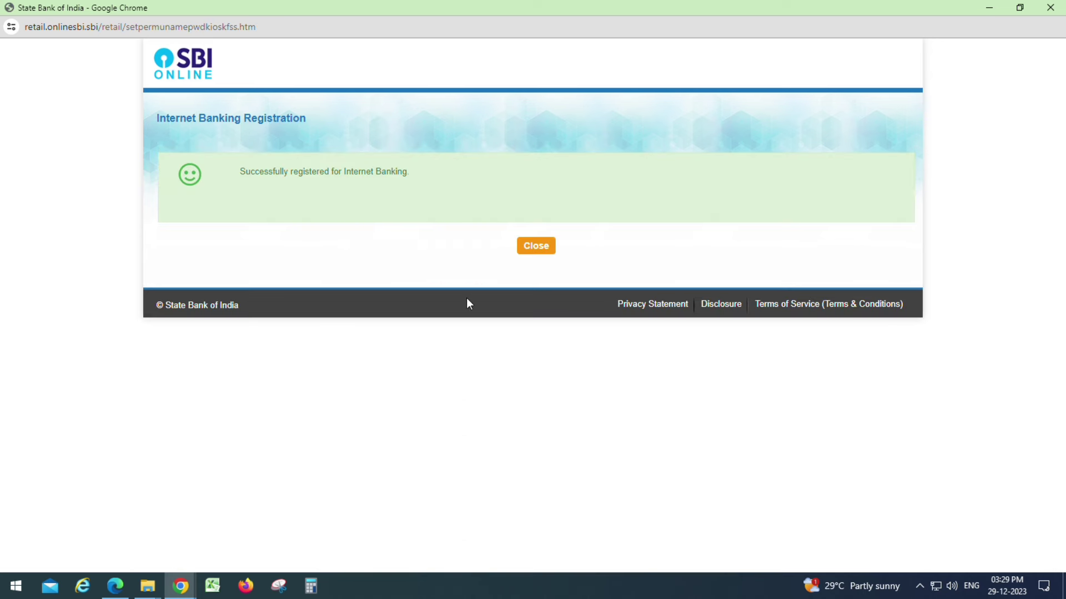
pyautogui.click(536, 247)
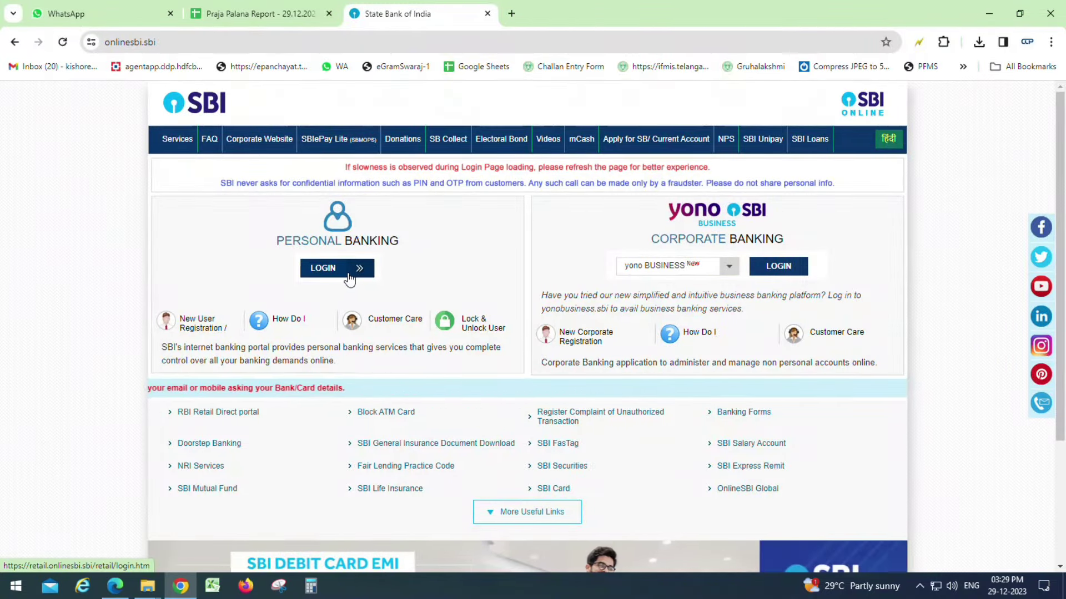
# Step: Sign in to Personal Banking with the username, password and captcha text
pyautogui.click(352, 273)
pyautogui.click(768, 218)
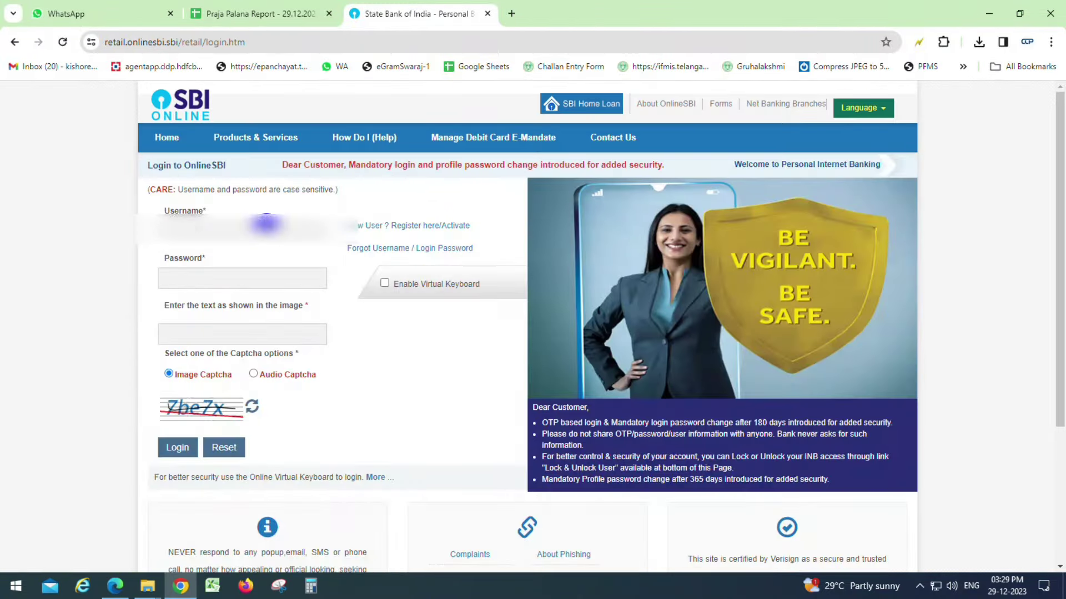
pyautogui.click(244, 333)
pyautogui.write('7be7x')
pyautogui.click(178, 447)
# Step: Verify the OTP, set a profile password, and view the account summary's recent transactions
pyautogui.click(447, 257)
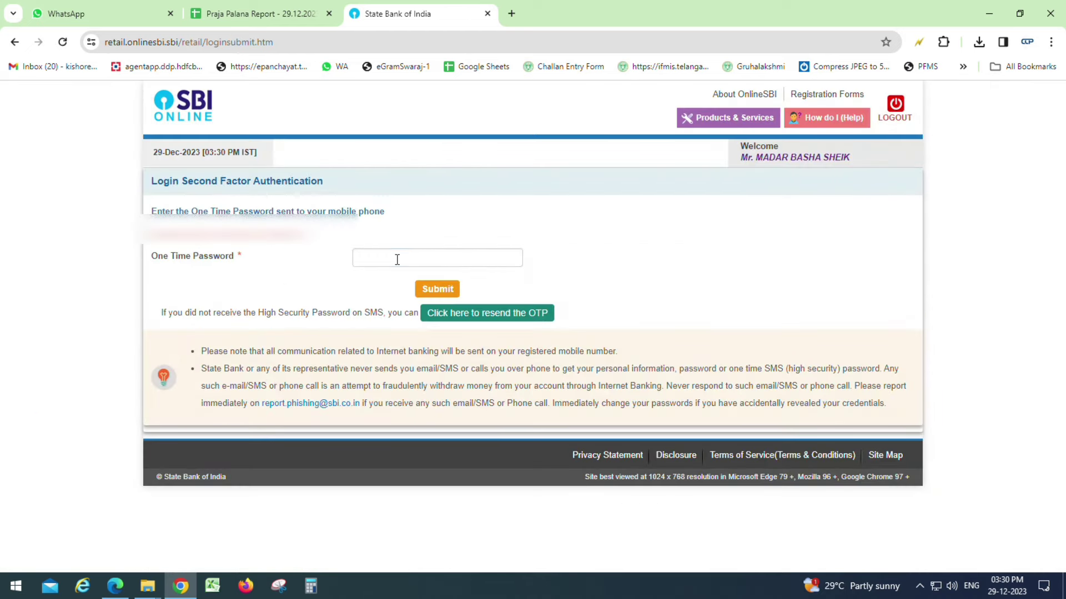
pyautogui.write('••••')
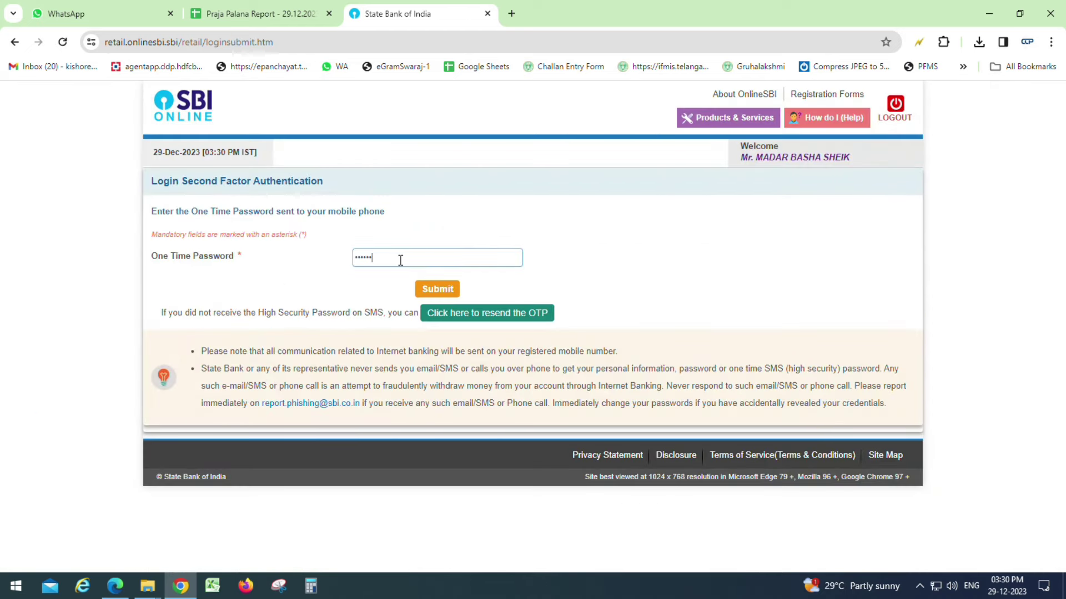
pyautogui.write('••')
pyautogui.click(437, 288)
pyautogui.scroll(-2, 466, 333)
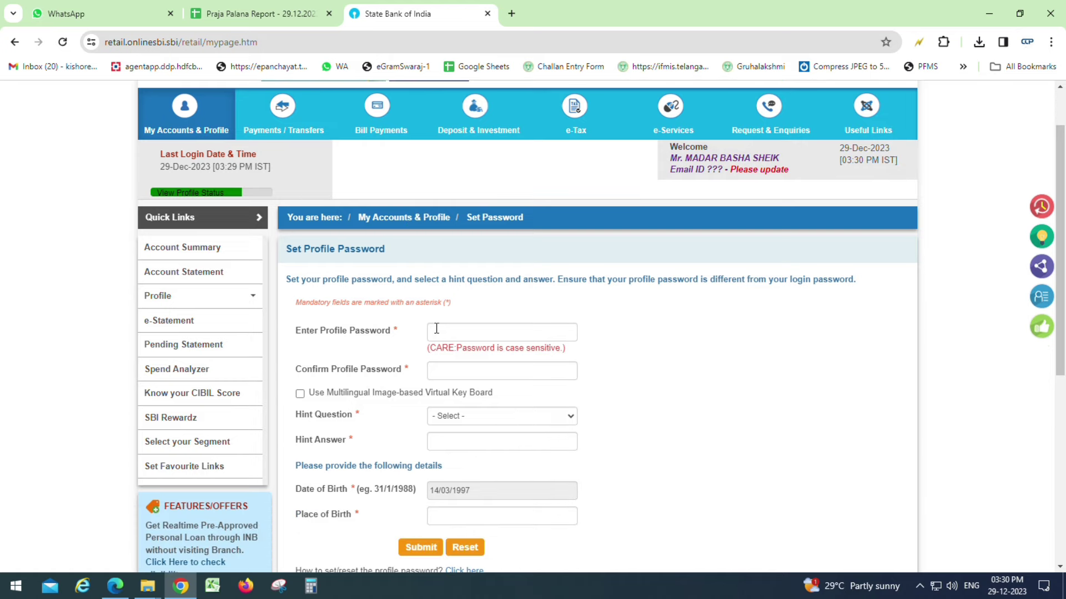
pyautogui.click(474, 330)
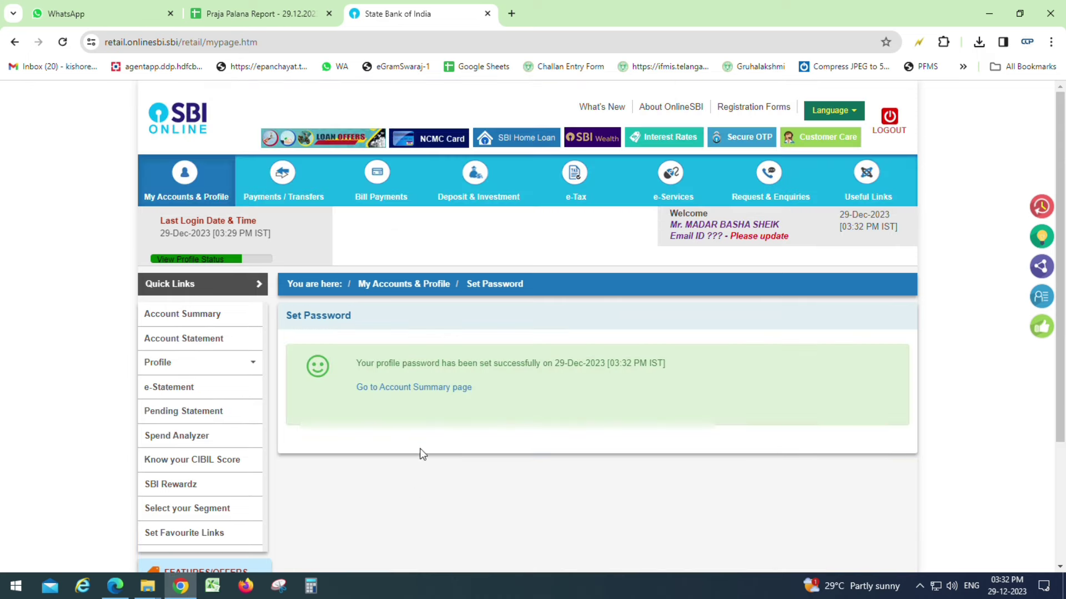
pyautogui.click(212, 316)
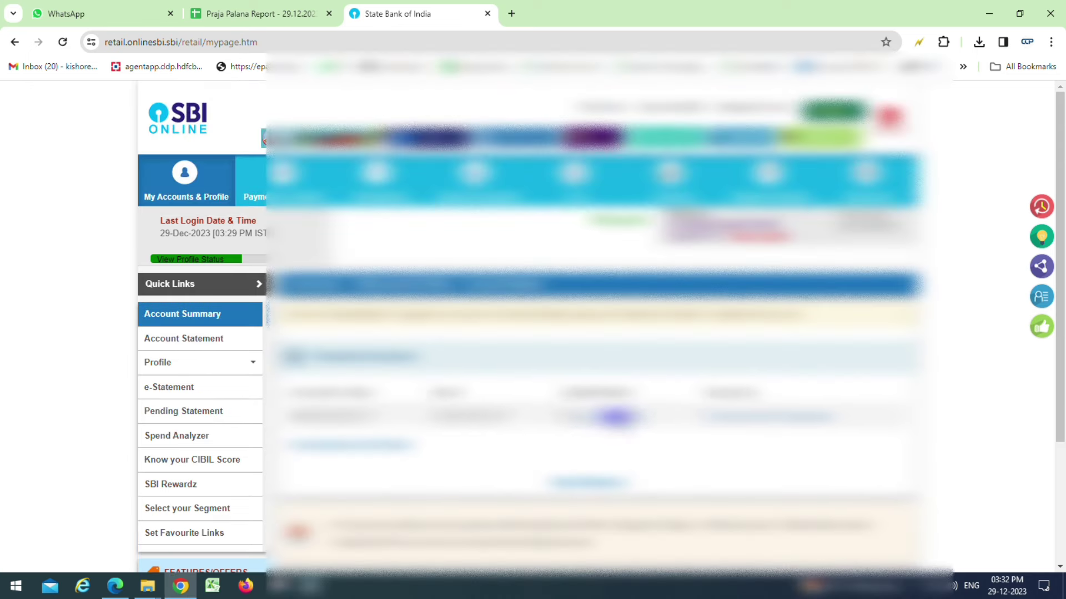
pyautogui.click(721, 416)
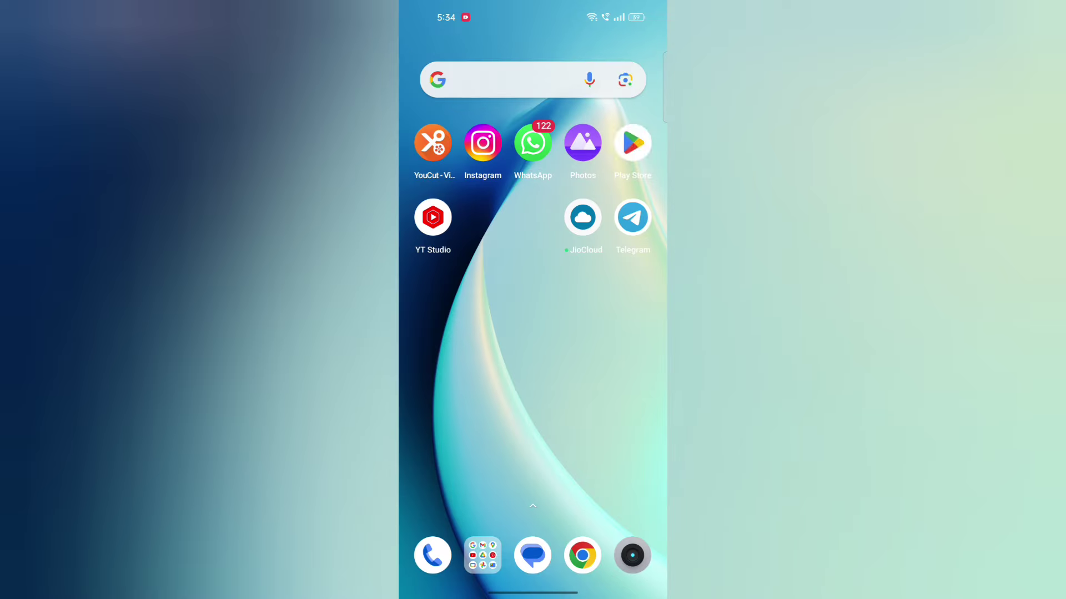
# Step: Find the YONO SBI app in the Play Store and install it
pyautogui.click(632, 141)
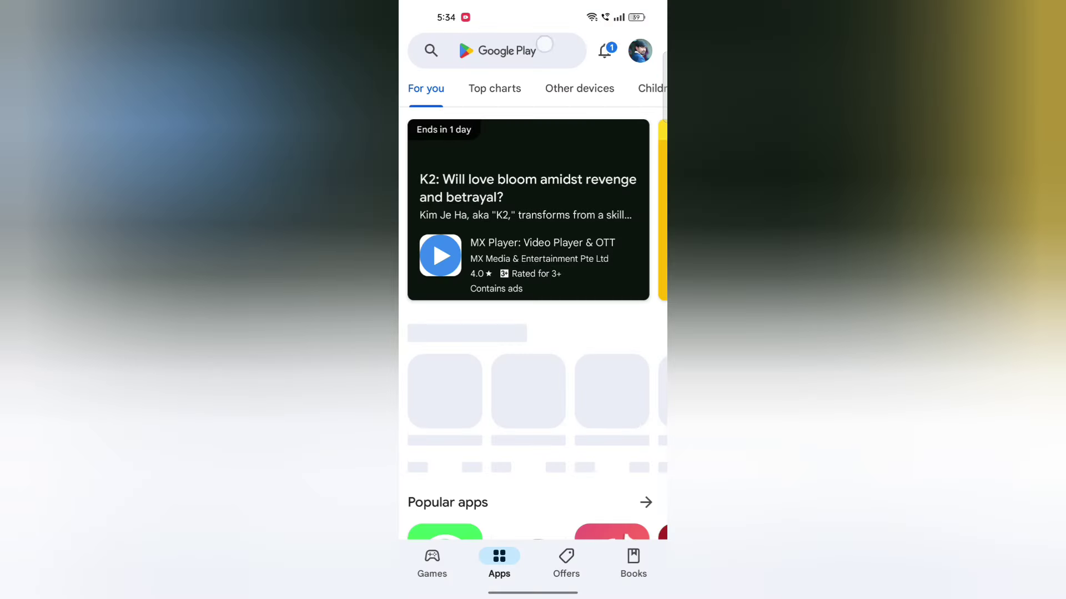
pyautogui.click(499, 50)
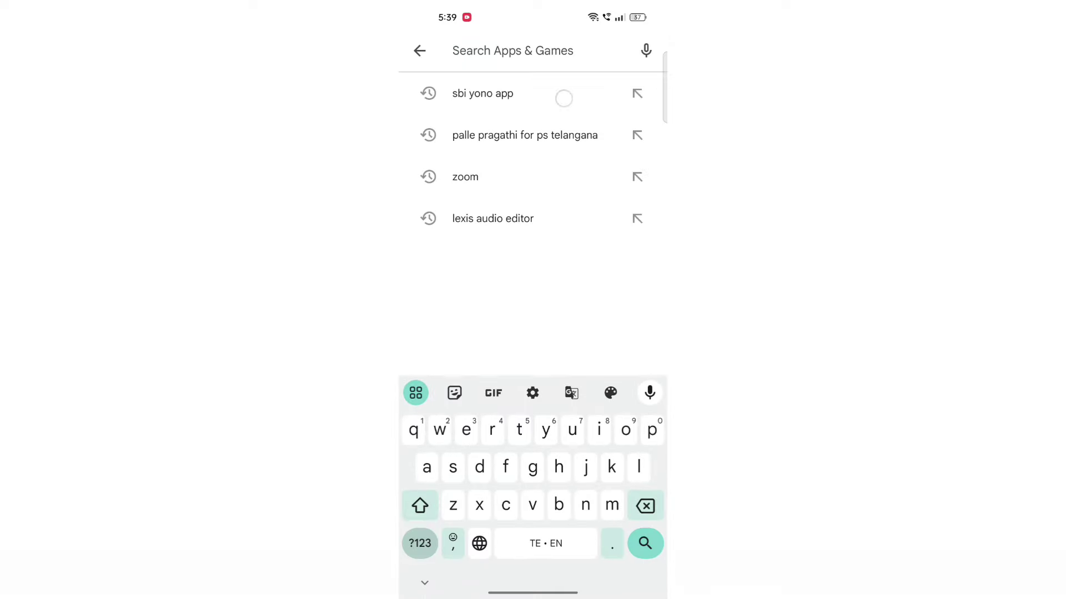
pyautogui.click(555, 94)
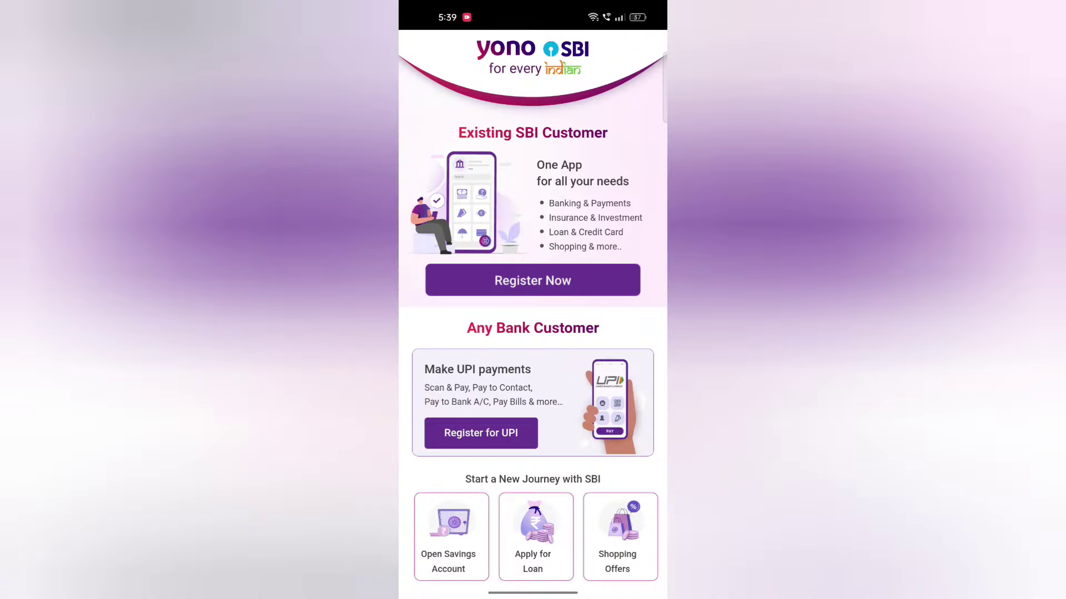
# Step: Register as an existing SBI customer in YONO, confirming the SIM and entering the account number and date of birth
pyautogui.click(533, 278)
pyautogui.click(607, 554)
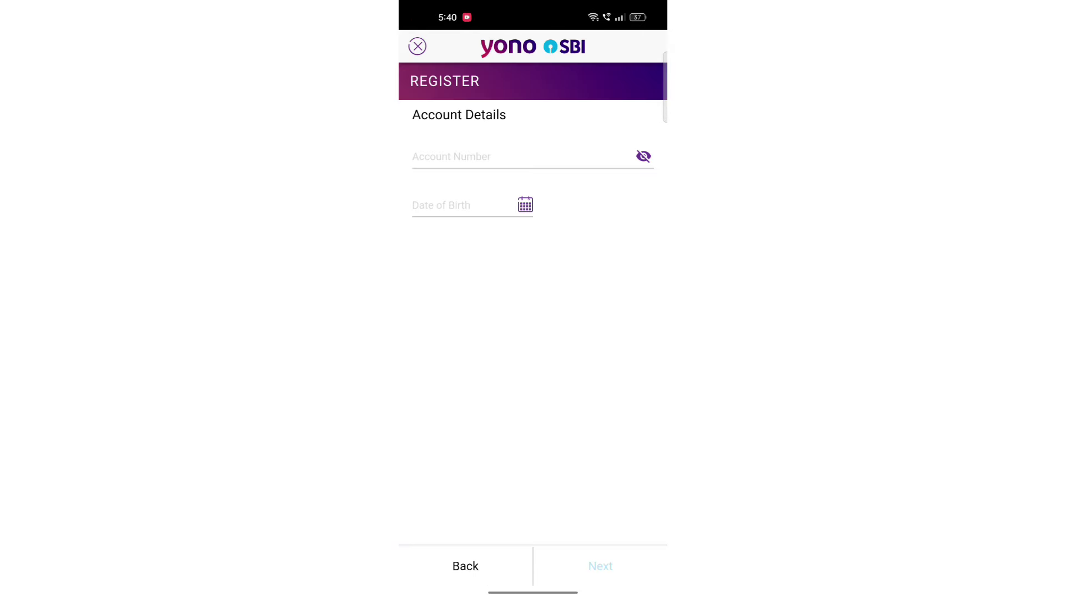
pyautogui.click(525, 206)
pyautogui.click(572, 225)
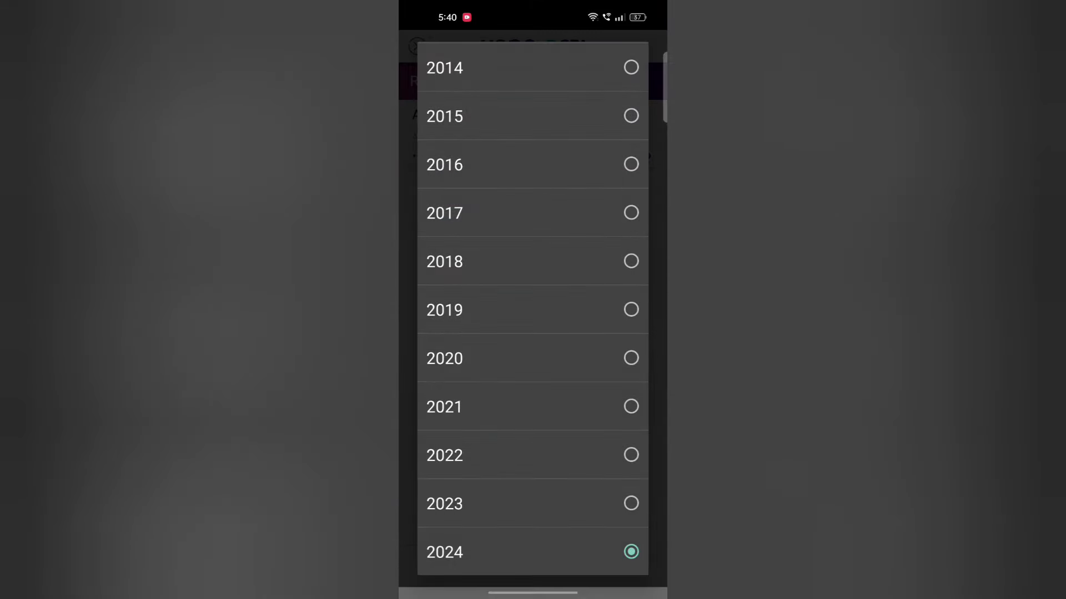
pyautogui.moveTo(544, 280); pyautogui.dragTo(545, 378)
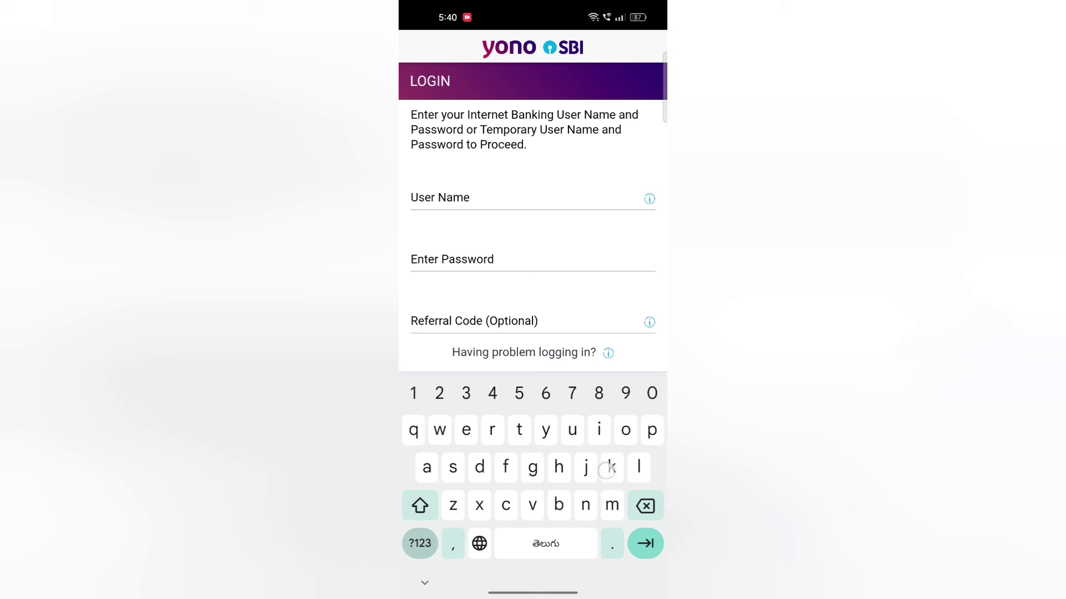
pyautogui.write('ki')
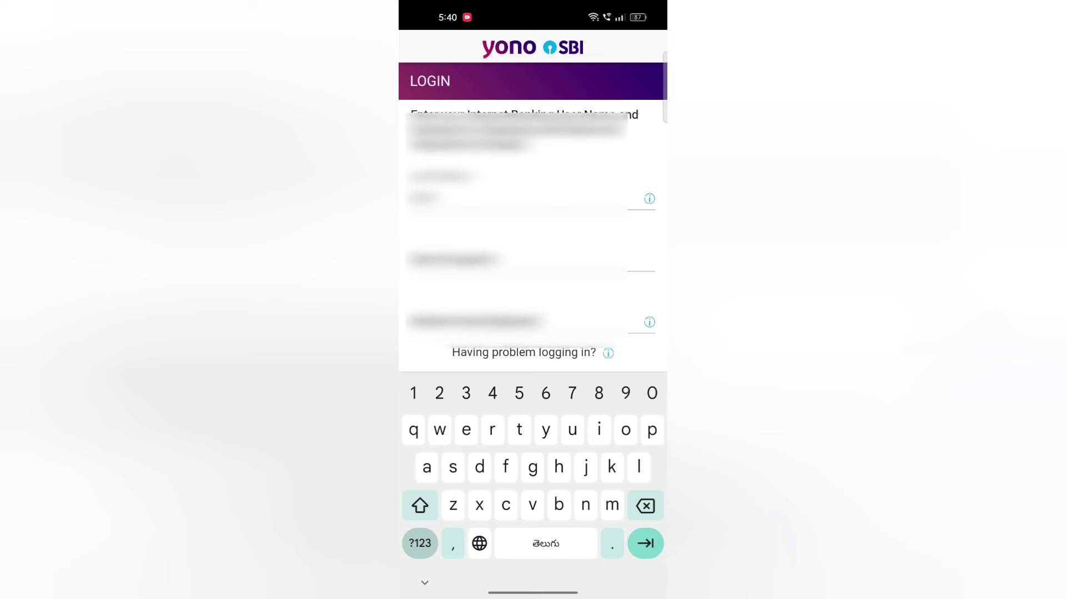
pyautogui.press('Escape')
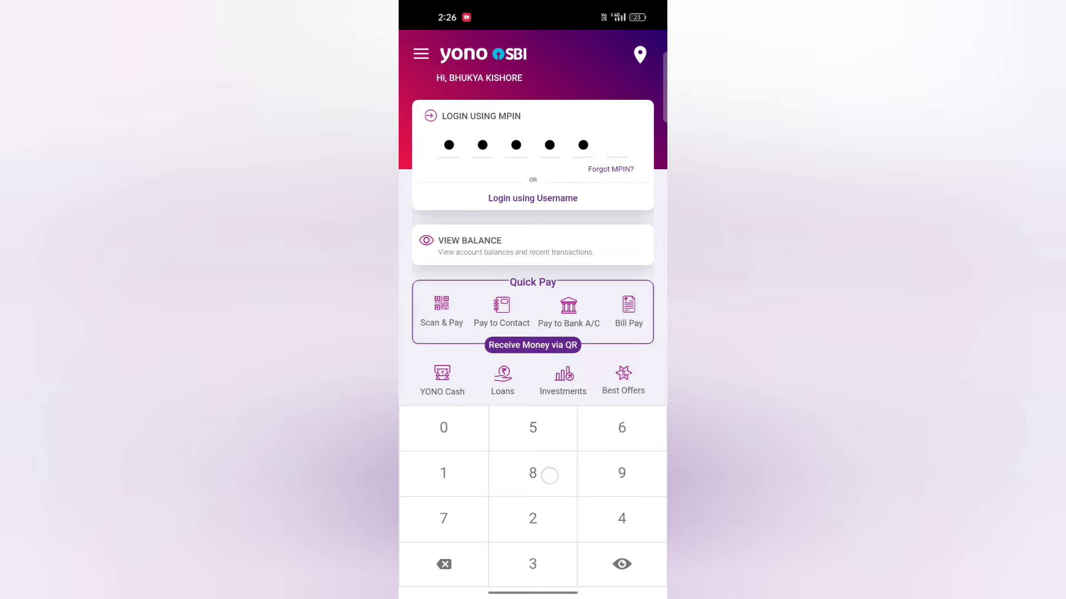
# Step: Log in with the MPIN and set up a ₹1,000 YONO Cash withdrawal at an SBI ATM
pyautogui.click(550, 476)
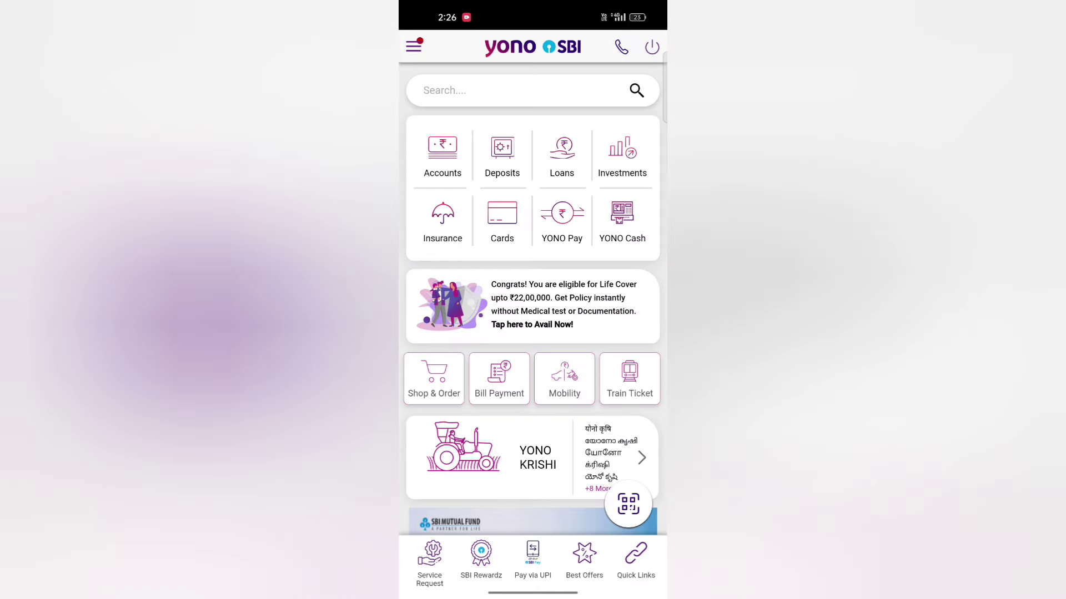
pyautogui.click(630, 224)
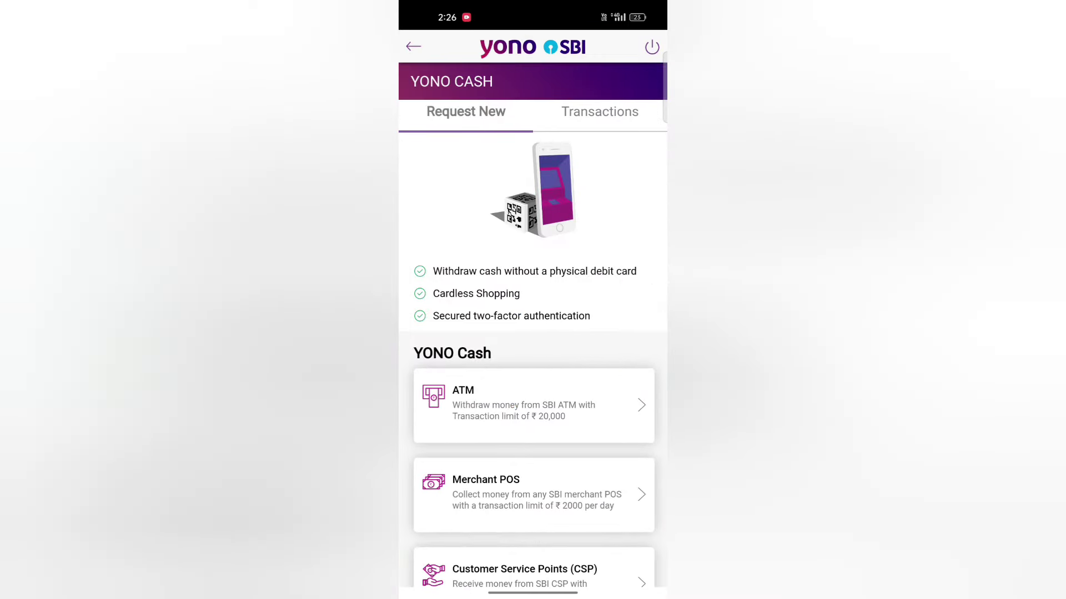
pyautogui.click(533, 405)
pyautogui.click(594, 282)
pyautogui.write('1,000')
pyautogui.press('Return')
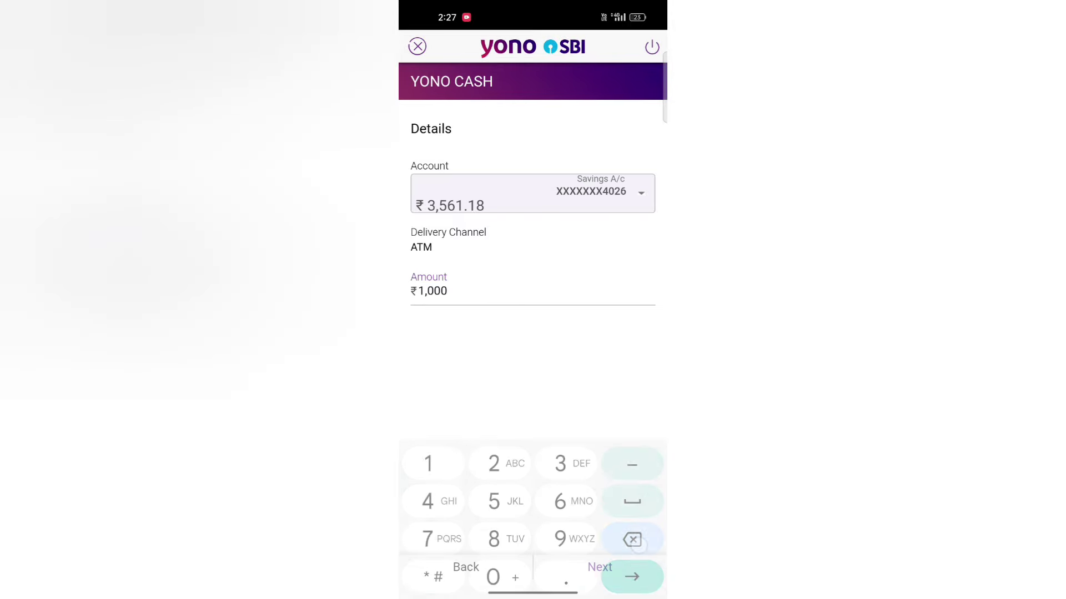
pyautogui.click(599, 567)
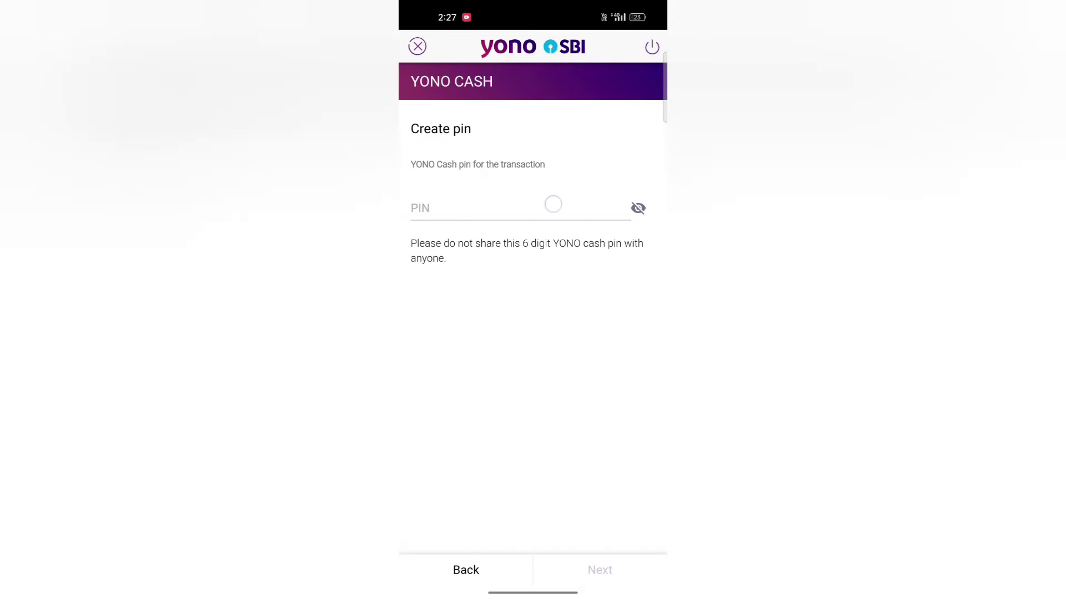
# Step: Create a six-digit YONO Cash PIN and agree to the terms on the review screen
pyautogui.click(553, 204)
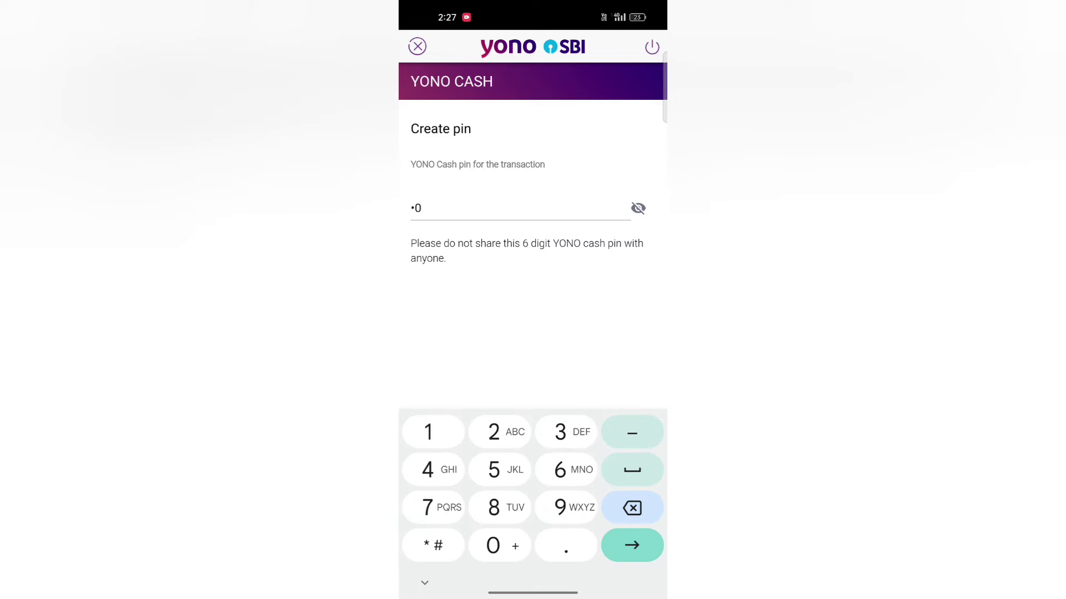
pyautogui.press('Return')
pyautogui.click(426, 529)
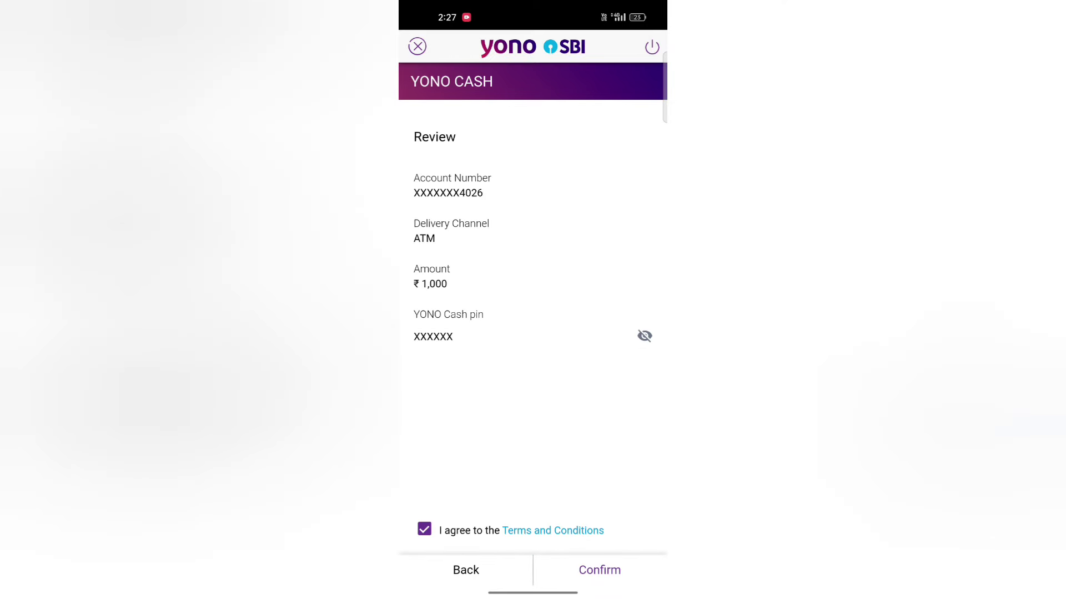